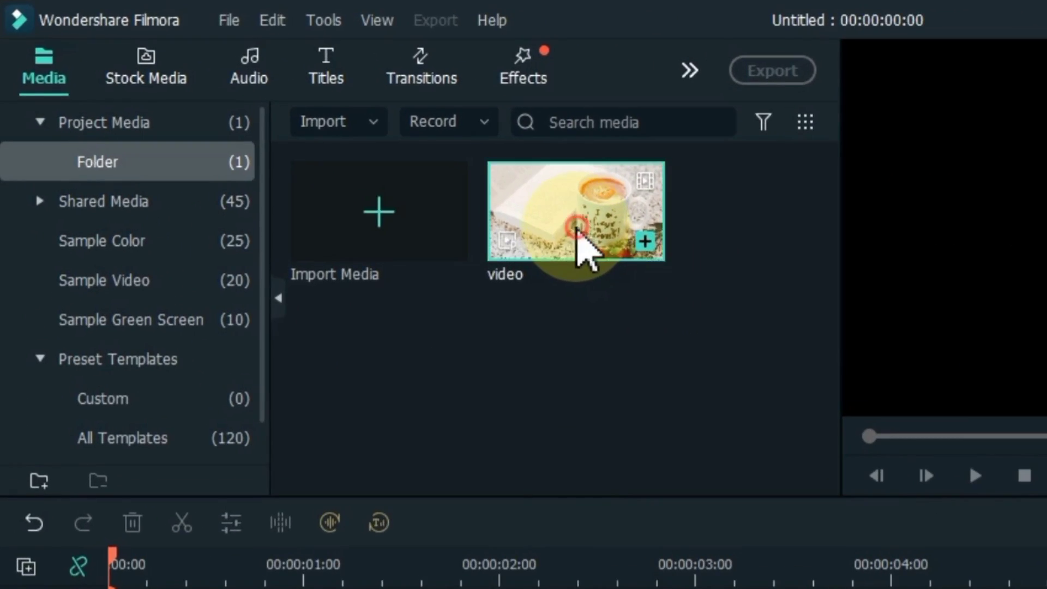
# Step: Add the teacup clip to the timeline, match the project to 1920x1080 30fps, and play it through
pyautogui.moveTo(578, 240); pyautogui.dragTo(98, 453)
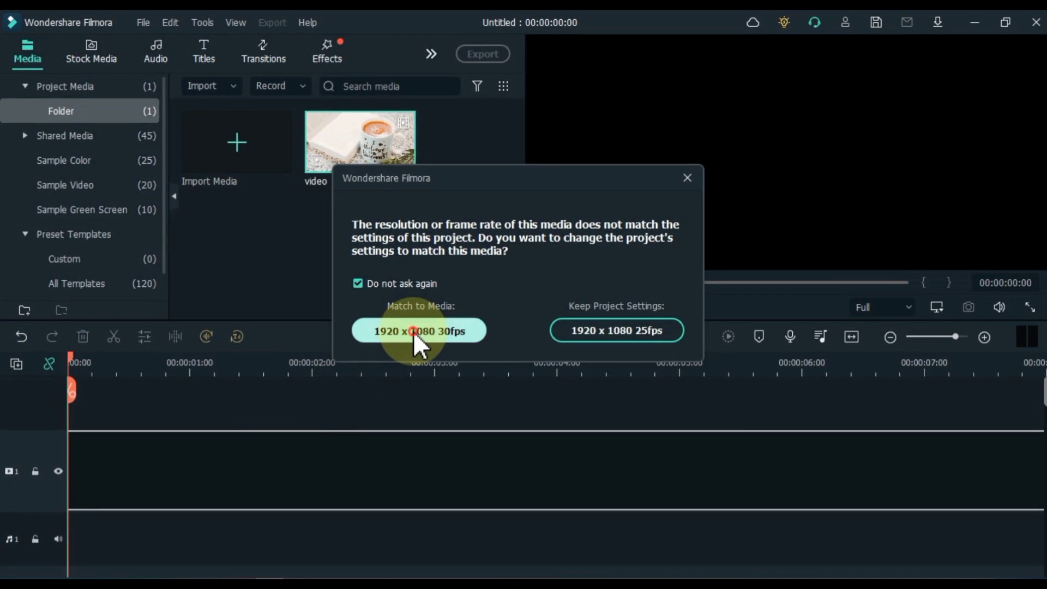
pyautogui.click(451, 314)
pyautogui.click(851, 336)
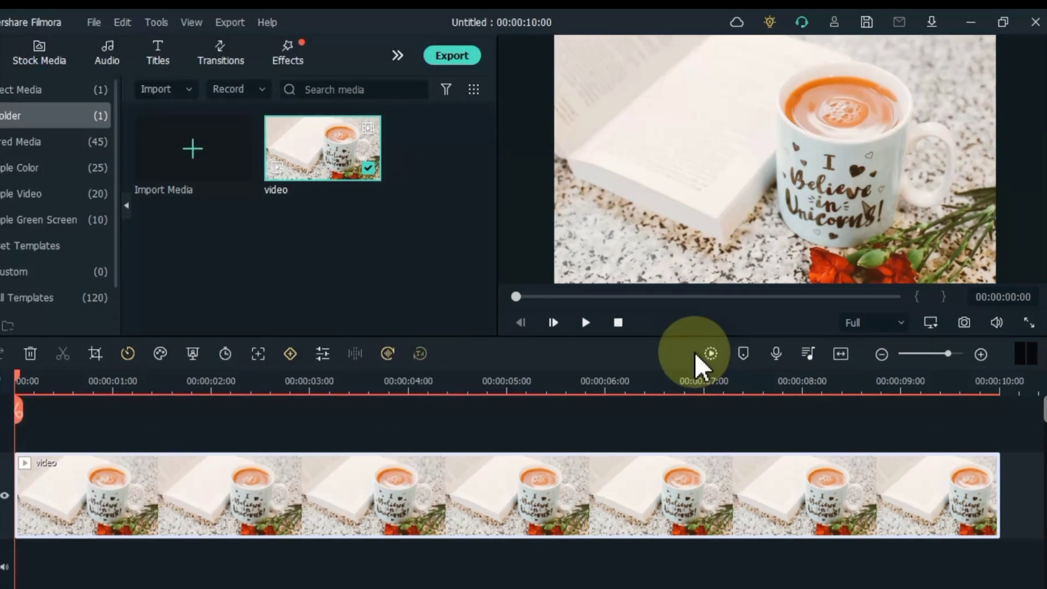
pyautogui.click(609, 307)
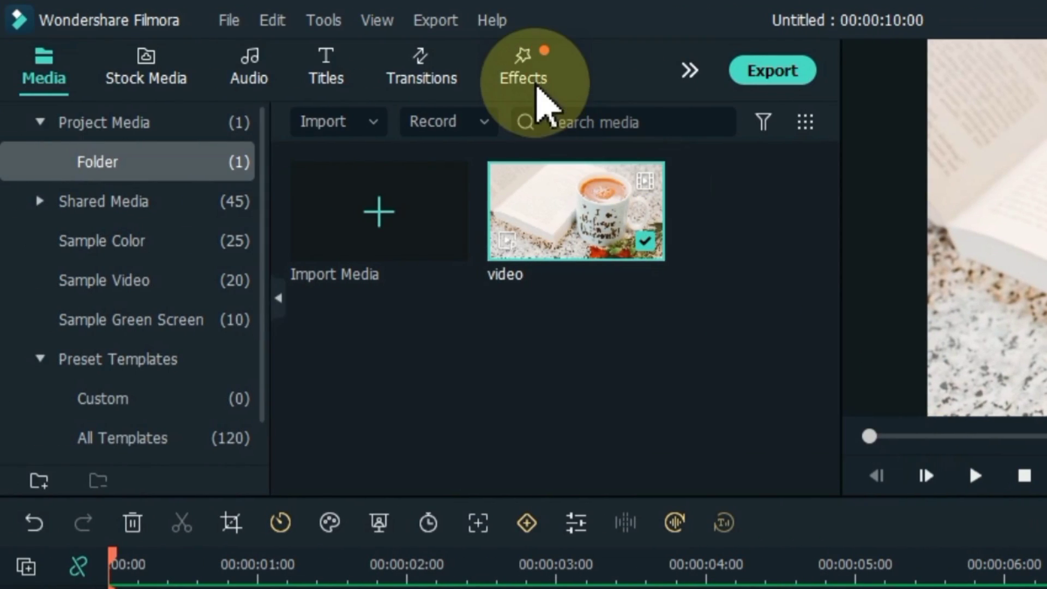
# Step: Search the effects for 'Mask' and apply Image Mask to the teacup clip
pyautogui.click(536, 90)
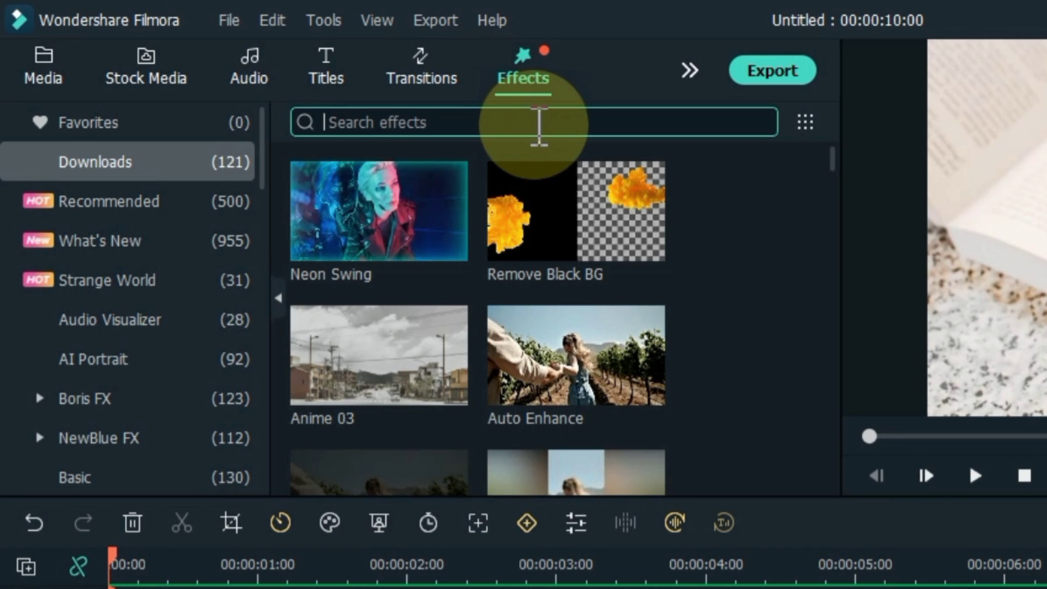
pyautogui.click(539, 125)
pyautogui.write('Mask')
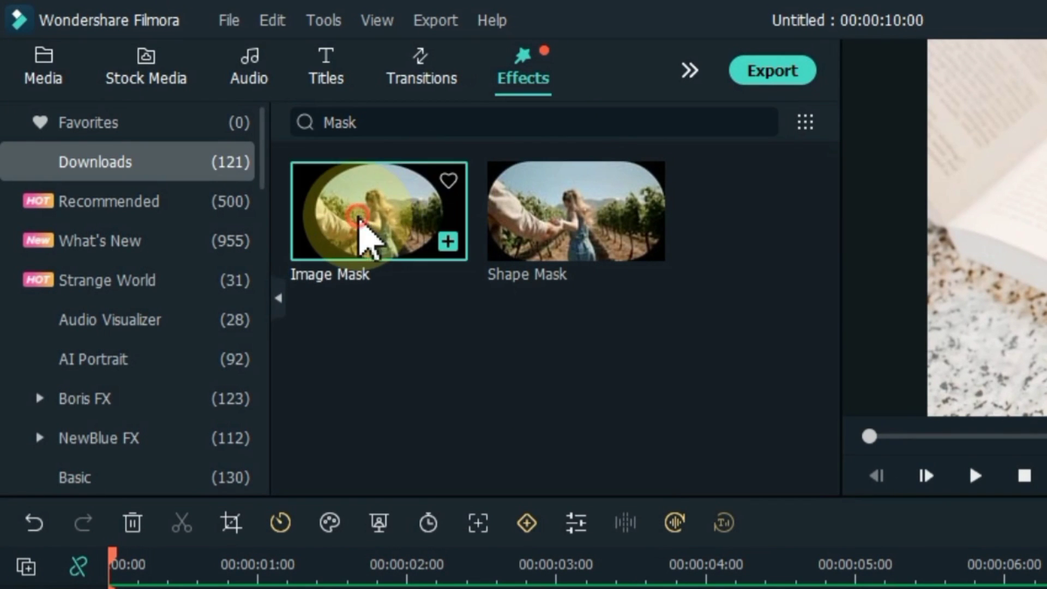
pyautogui.moveTo(362, 234); pyautogui.dragTo(164, 588)
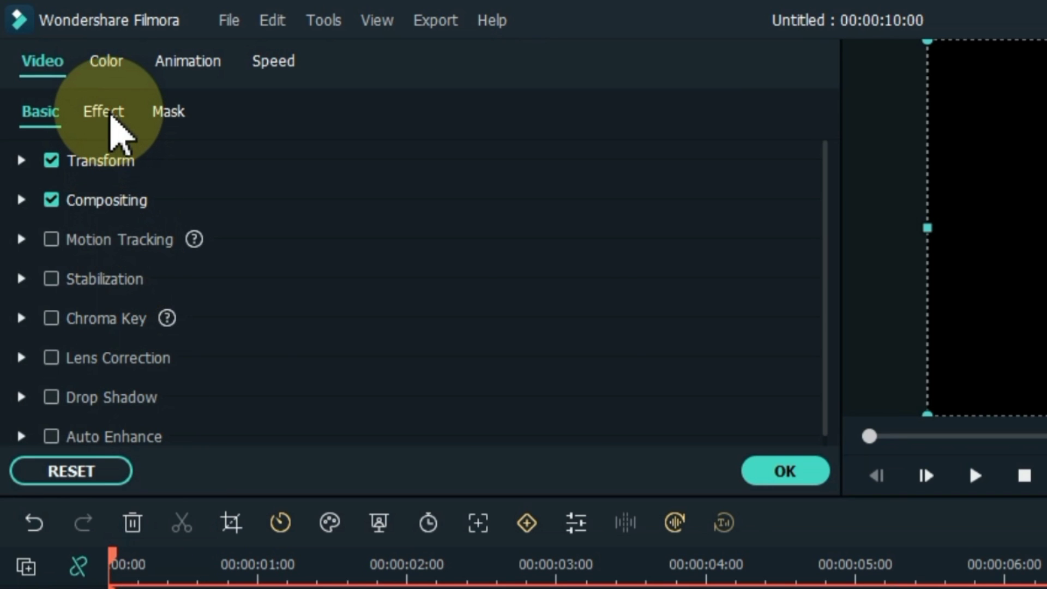
# Step: In the clip's mask effect settings, try several mask shapes and settle on the circle
pyautogui.click(109, 114)
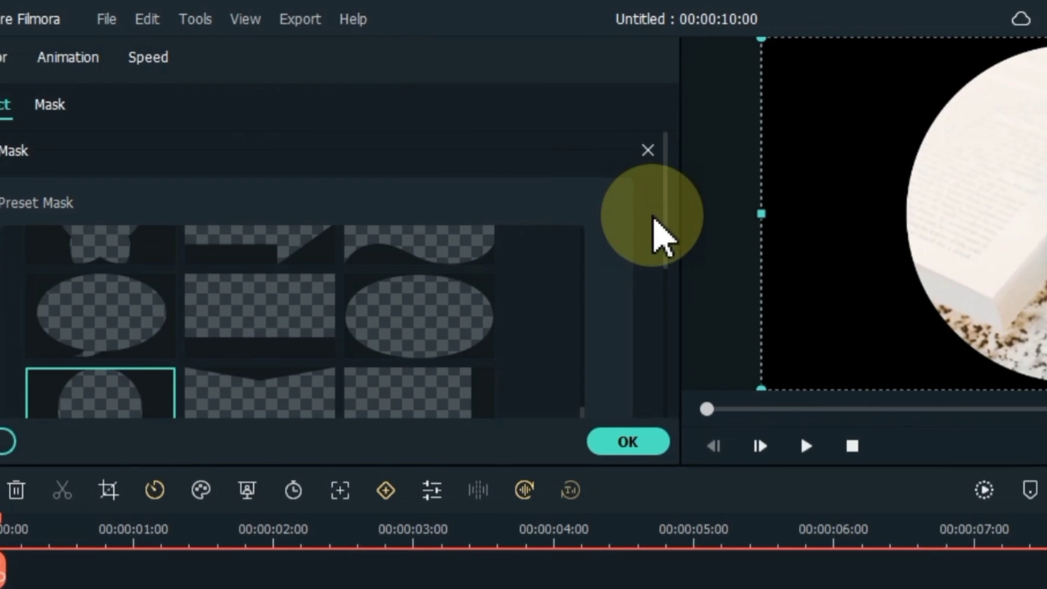
pyautogui.moveTo(767, 246); pyautogui.dragTo(770, 306)
pyautogui.click(300, 242)
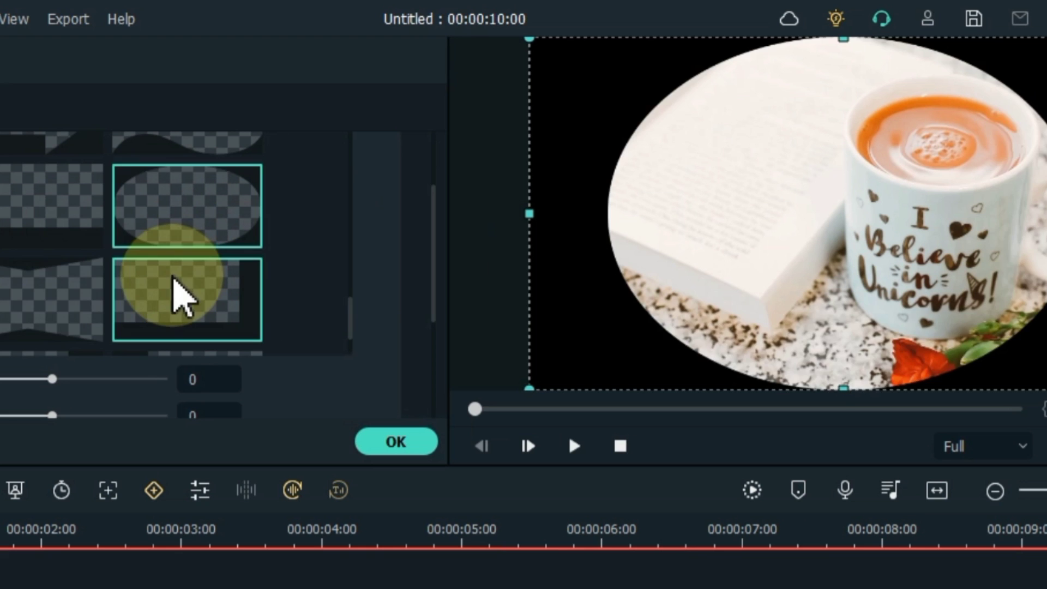
pyautogui.click(240, 292)
pyautogui.click(107, 304)
pyautogui.click(0, 306)
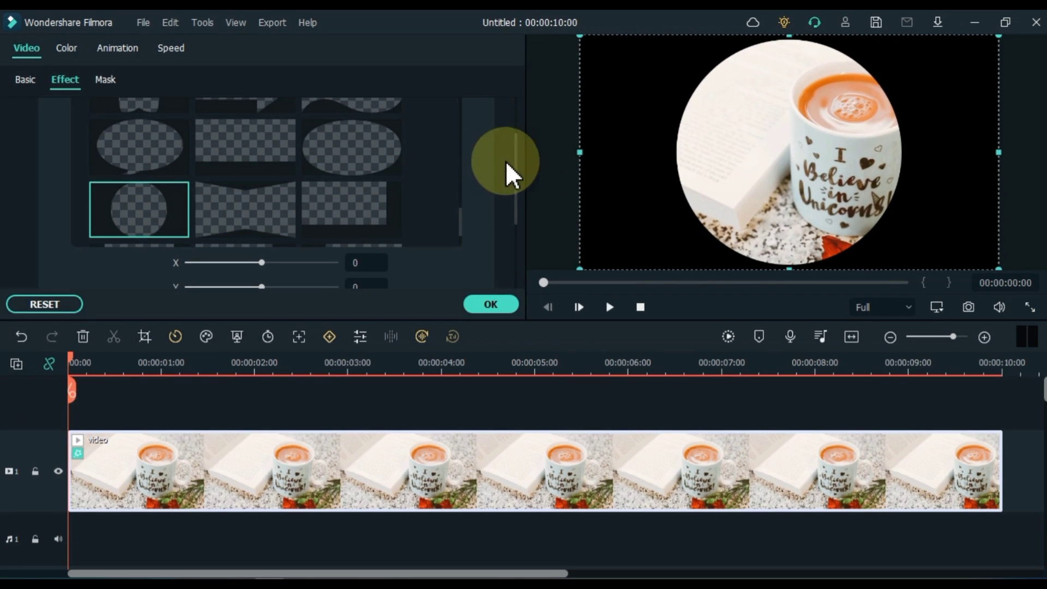
# Step: Move and reshape the mask into an oval over the tea: X 157, Y 207, width 52, height 28
pyautogui.moveTo(520, 175); pyautogui.dragTo(518, 218)
pyautogui.moveTo(262, 167); pyautogui.dragTo(275, 168)
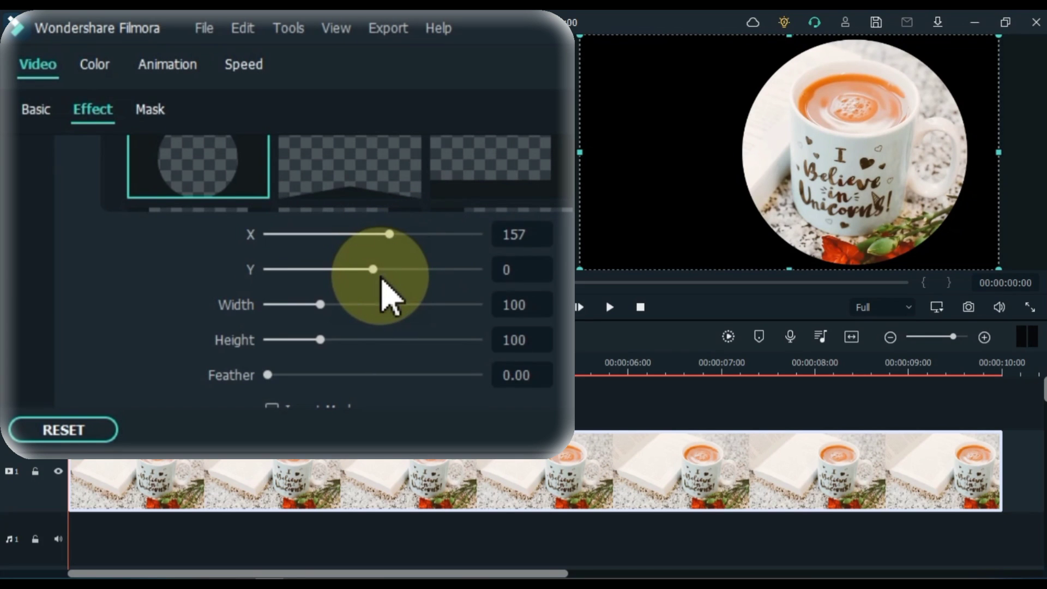
pyautogui.moveTo(377, 274)
pyautogui.mouseDown()
pyautogui.moveTo(358, 274)
pyautogui.moveTo(394, 278)
pyautogui.mouseUp()
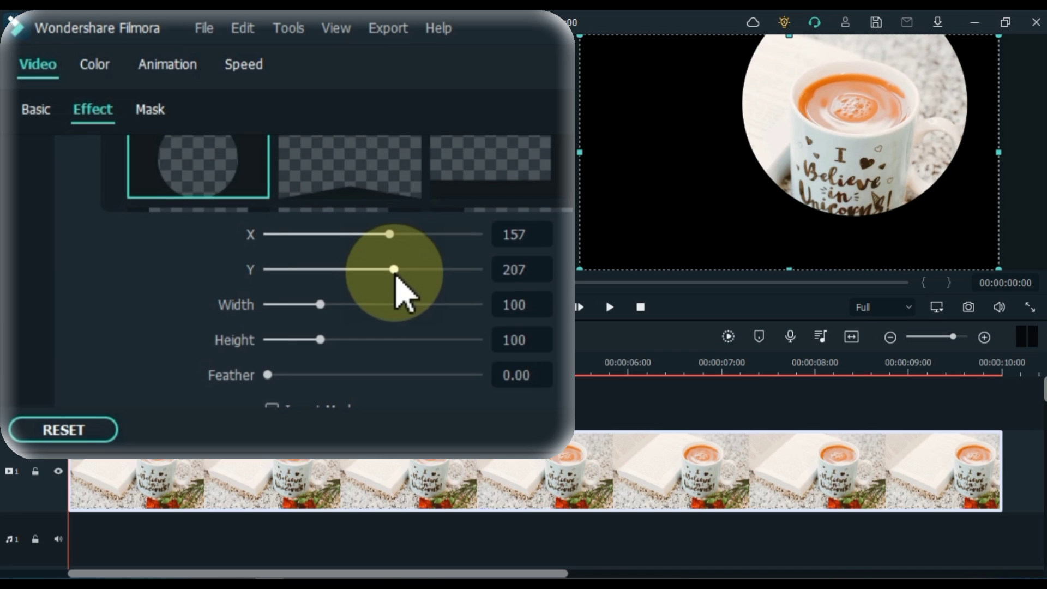
pyautogui.moveTo(324, 306); pyautogui.dragTo(298, 308)
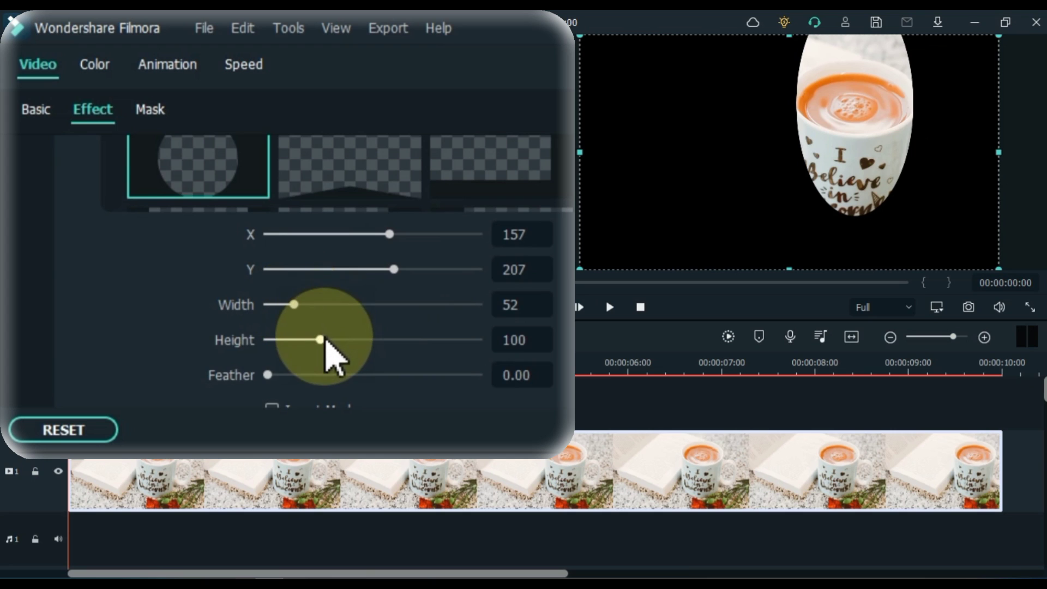
pyautogui.moveTo(316, 346); pyautogui.dragTo(286, 345)
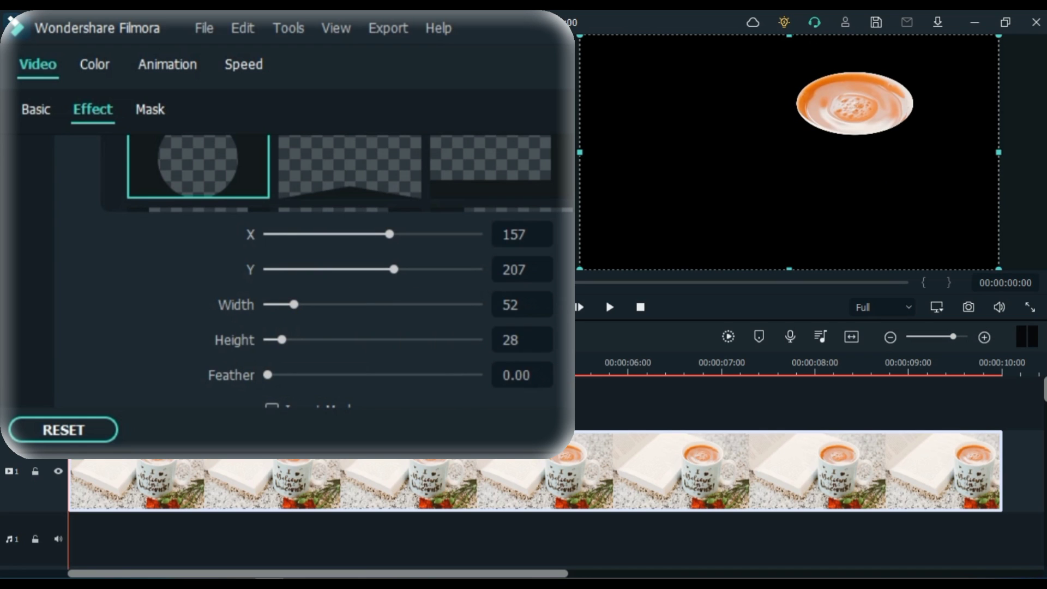
# Step: Compare the mask inverted, then leave Invert Mask unchecked
pyautogui.scroll(-2, 338, 272)
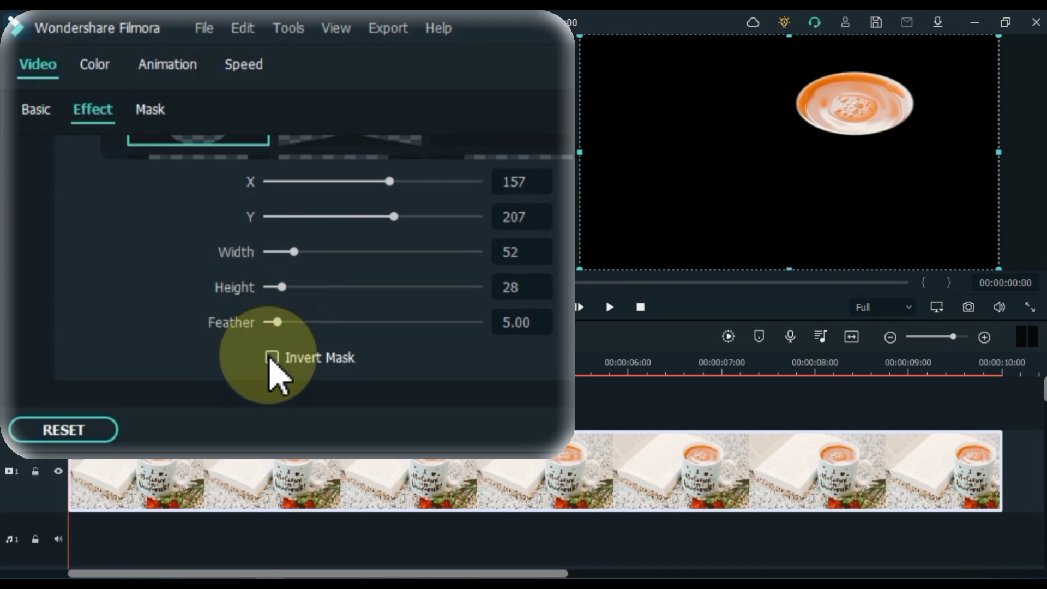
pyautogui.click(271, 358)
pyautogui.click(270, 359)
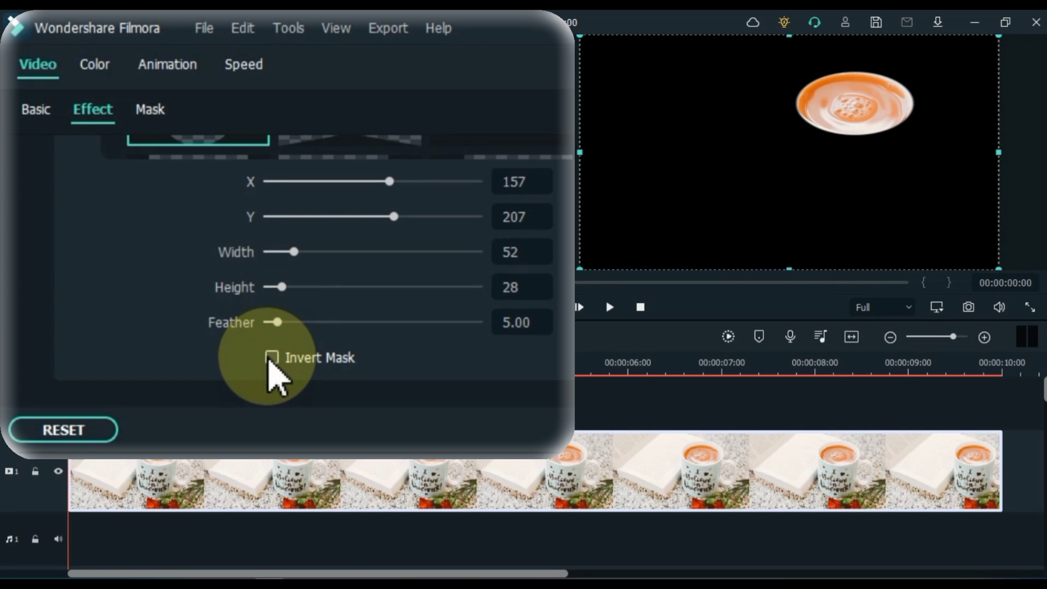
pyautogui.click(271, 358)
pyautogui.click(270, 358)
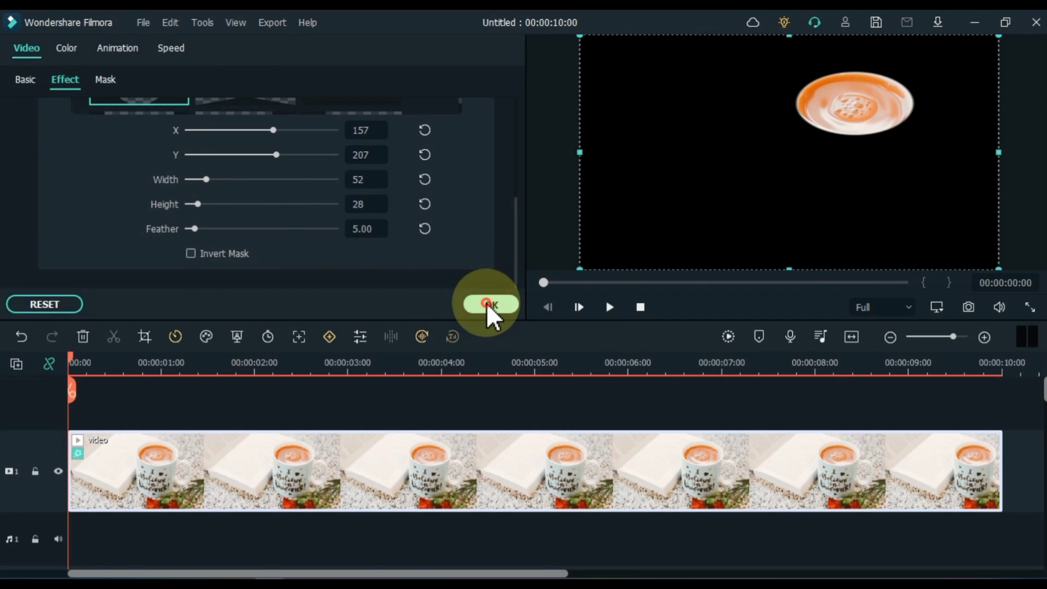
# Step: Confirm the mask, move the masked clip to track 2, and place another teacup copy on track 1
pyautogui.click(490, 304)
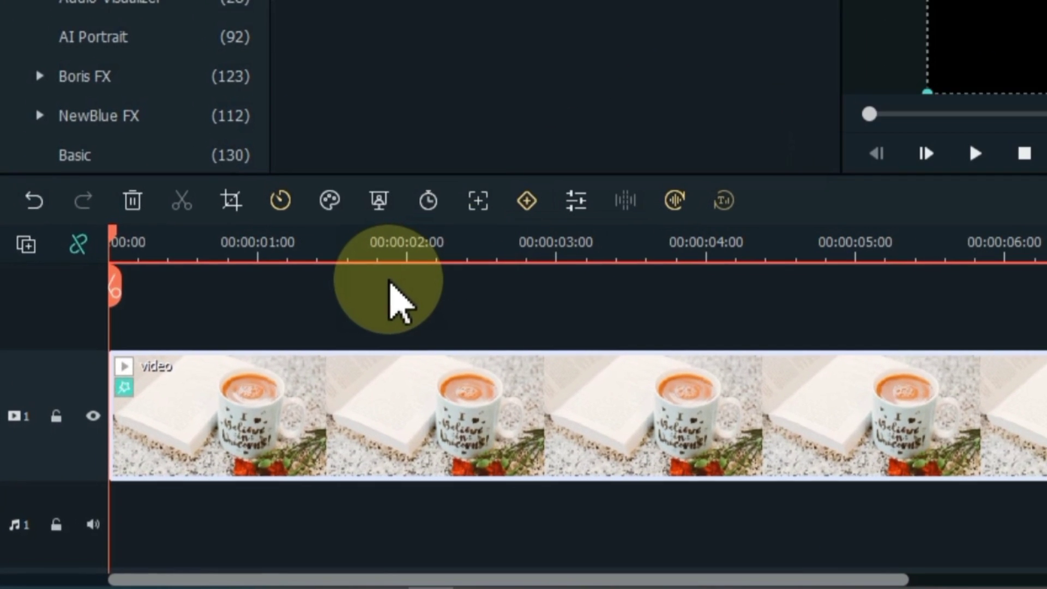
pyautogui.moveTo(245, 428); pyautogui.dragTo(214, 339)
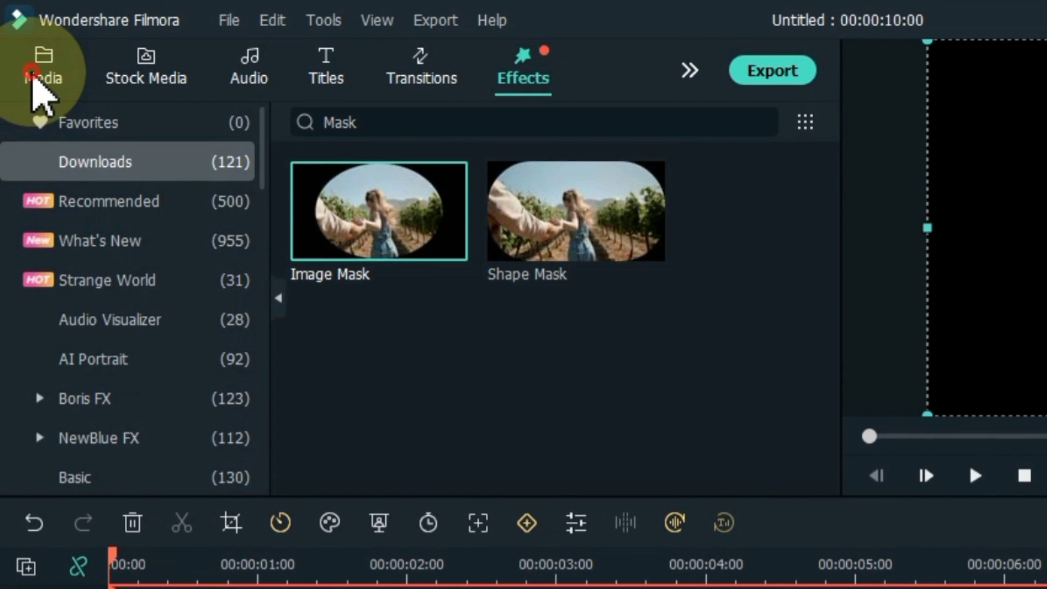
pyautogui.click(34, 76)
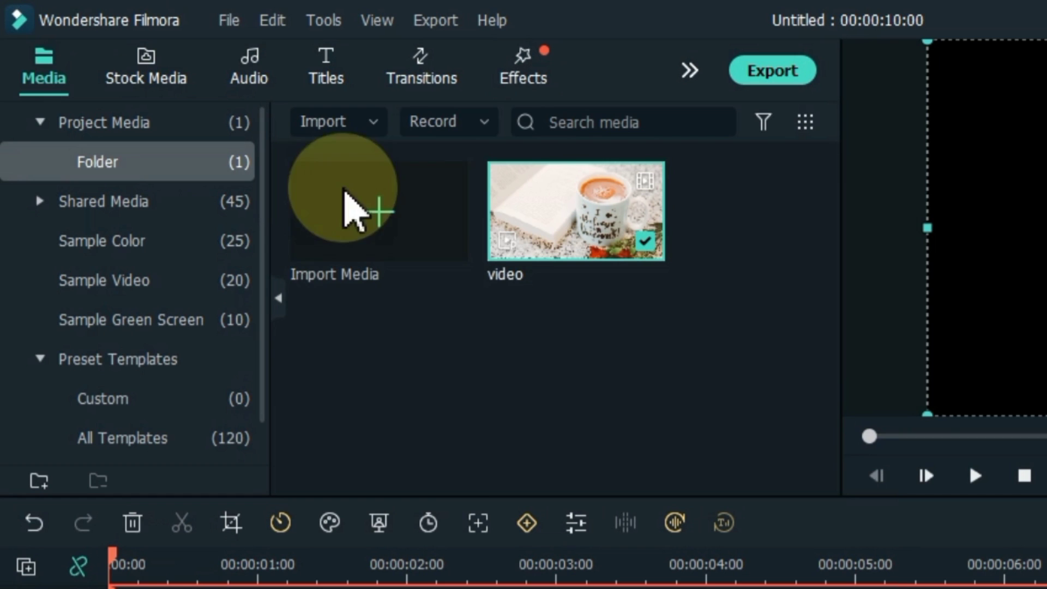
pyautogui.moveTo(505, 239); pyautogui.dragTo(117, 588)
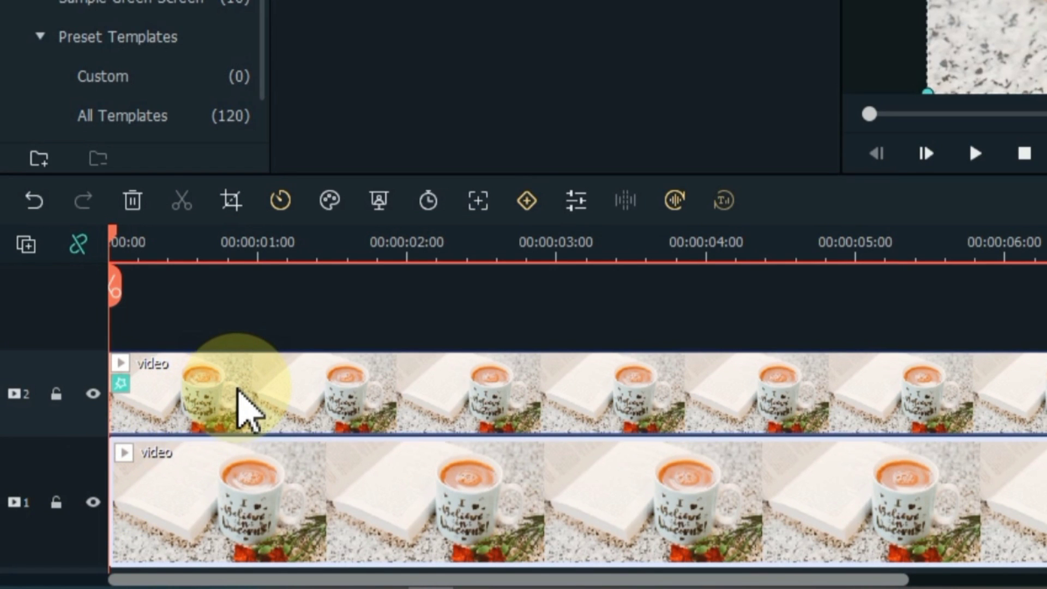
# Step: Set the top clip's White Balance temperature to -100, leaving tint at 0, and play the blue tea
pyautogui.doubleClick(248, 409)
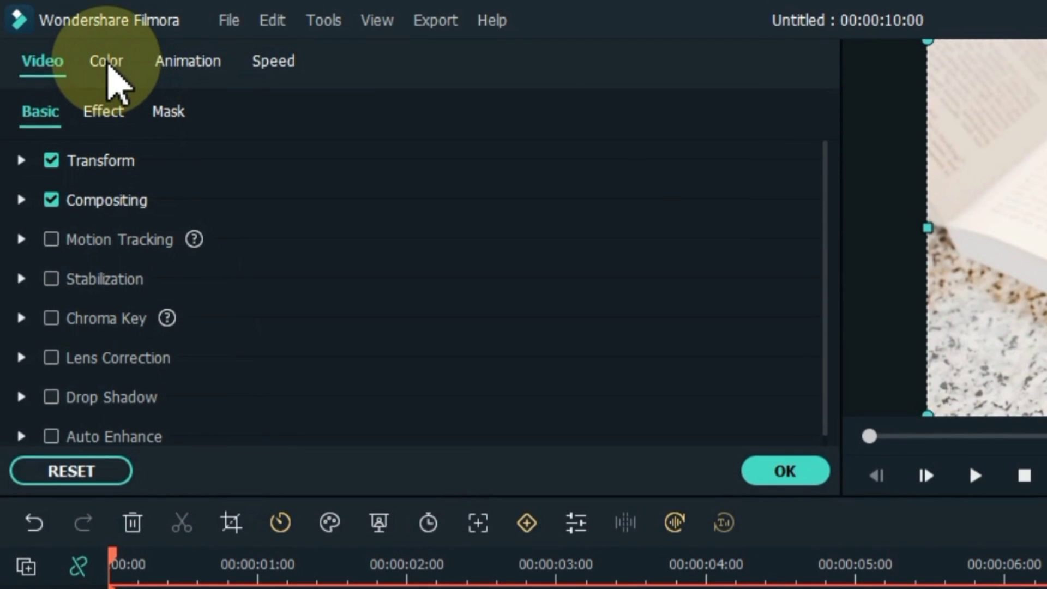
pyautogui.click(106, 65)
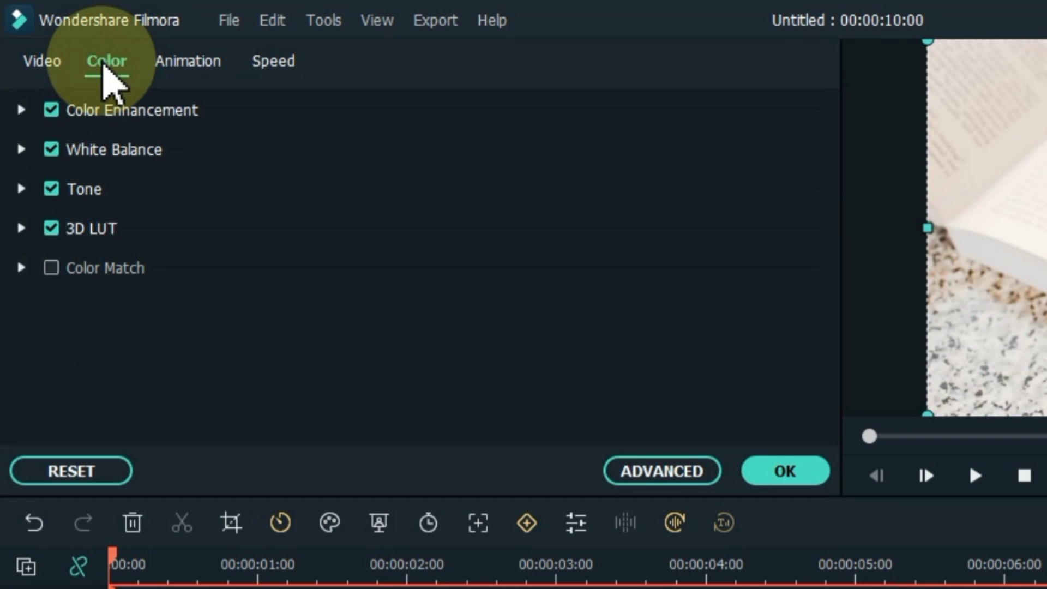
pyautogui.click(21, 149)
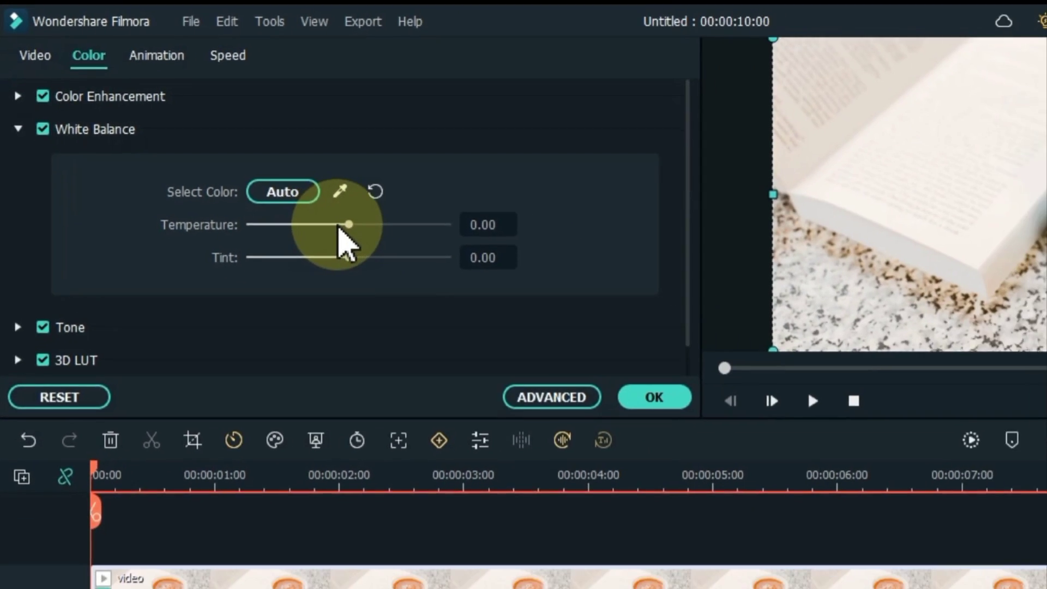
pyautogui.moveTo(418, 264); pyautogui.dragTo(299, 247)
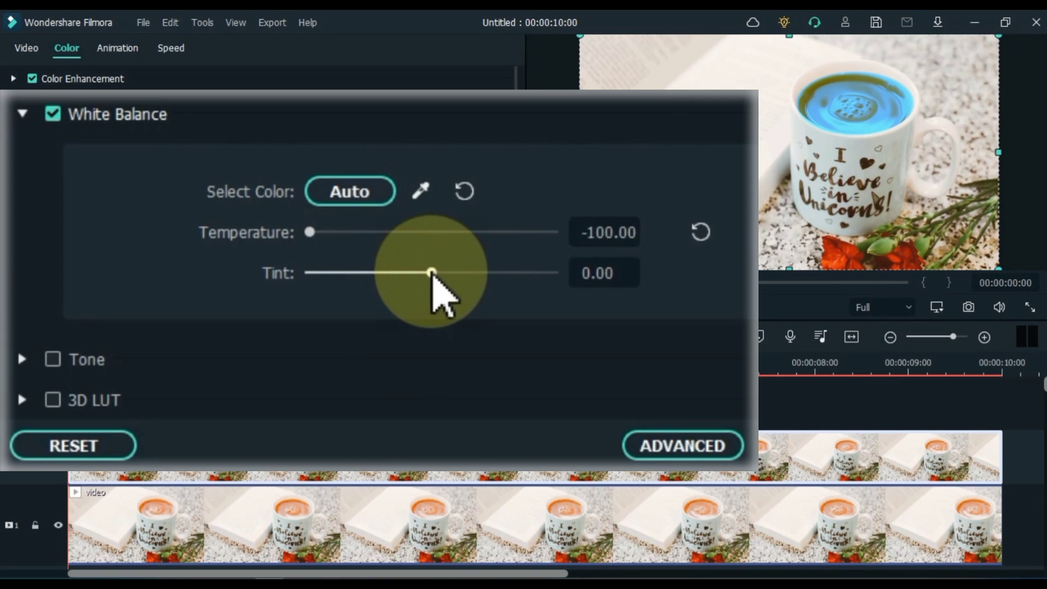
pyautogui.moveTo(435, 273); pyautogui.dragTo(375, 301)
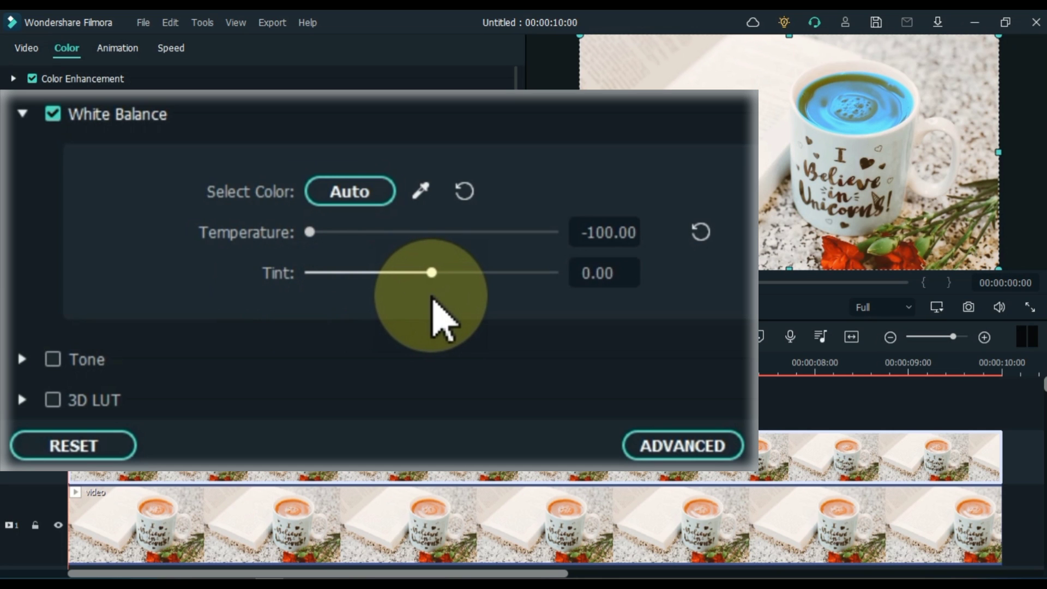
pyautogui.click(504, 305)
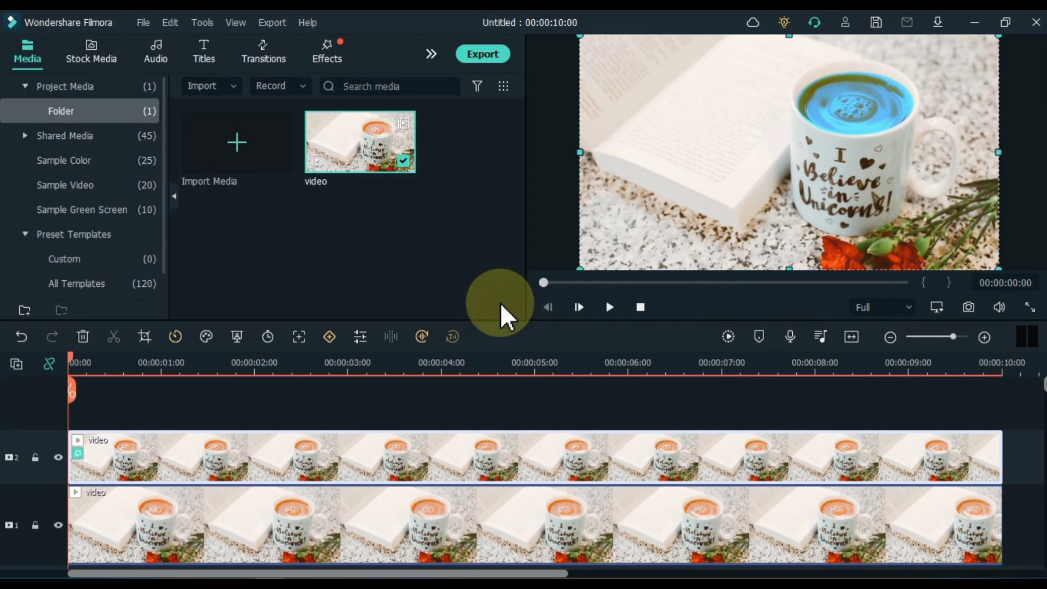
pyautogui.click(607, 307)
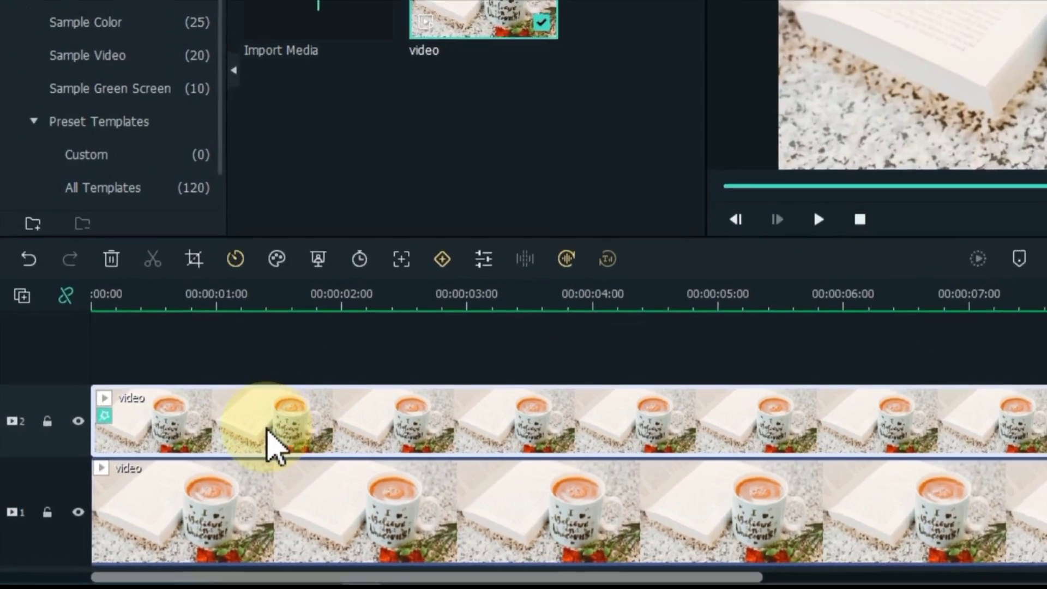
# Step: Disable White Balance on the top clip so the tea returns to orange
pyautogui.doubleClick(199, 464)
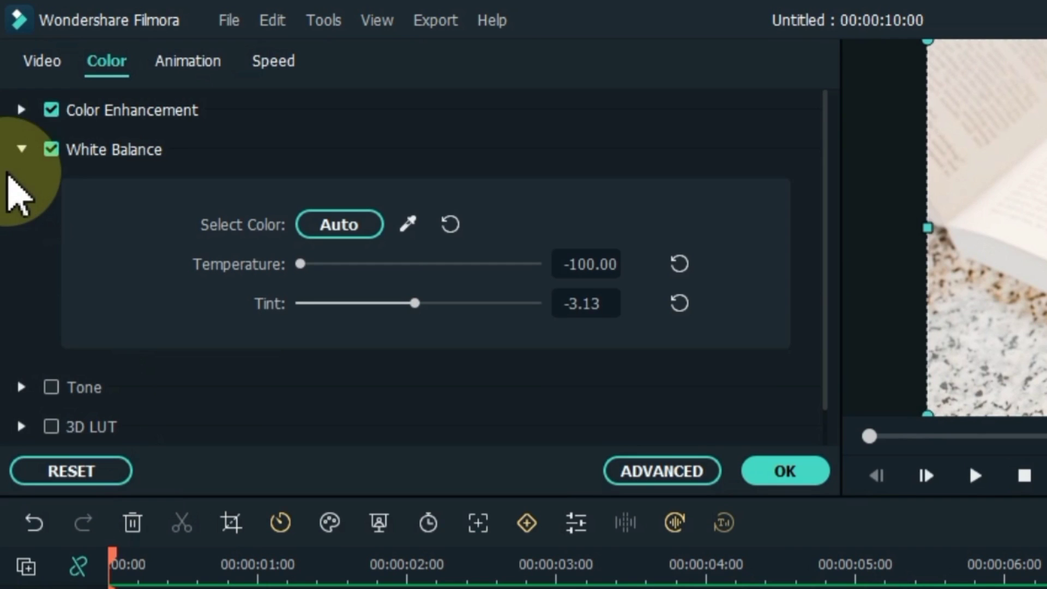
pyautogui.click(22, 150)
pyautogui.click(51, 150)
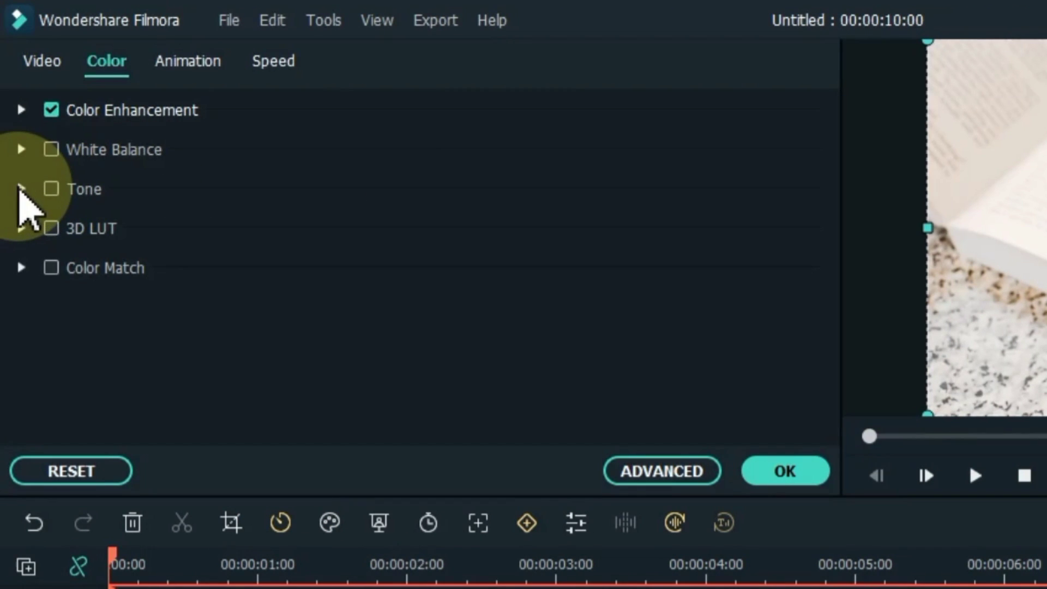
# Step: Enable Tone on the top clip with contrast 100 and brightness -100, then play it back
pyautogui.click(21, 188)
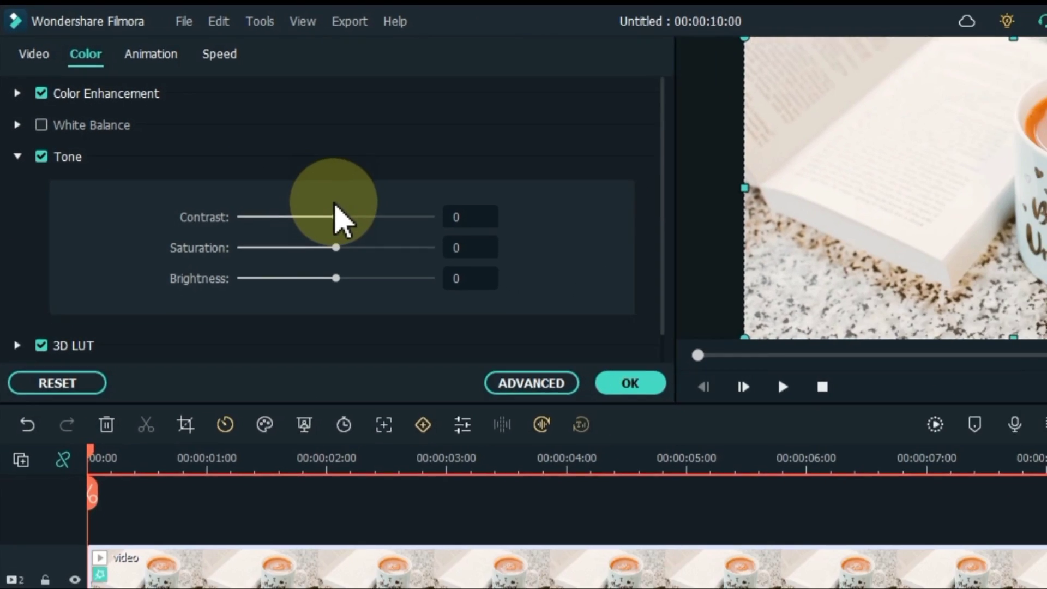
pyautogui.moveTo(335, 213); pyautogui.dragTo(304, 217)
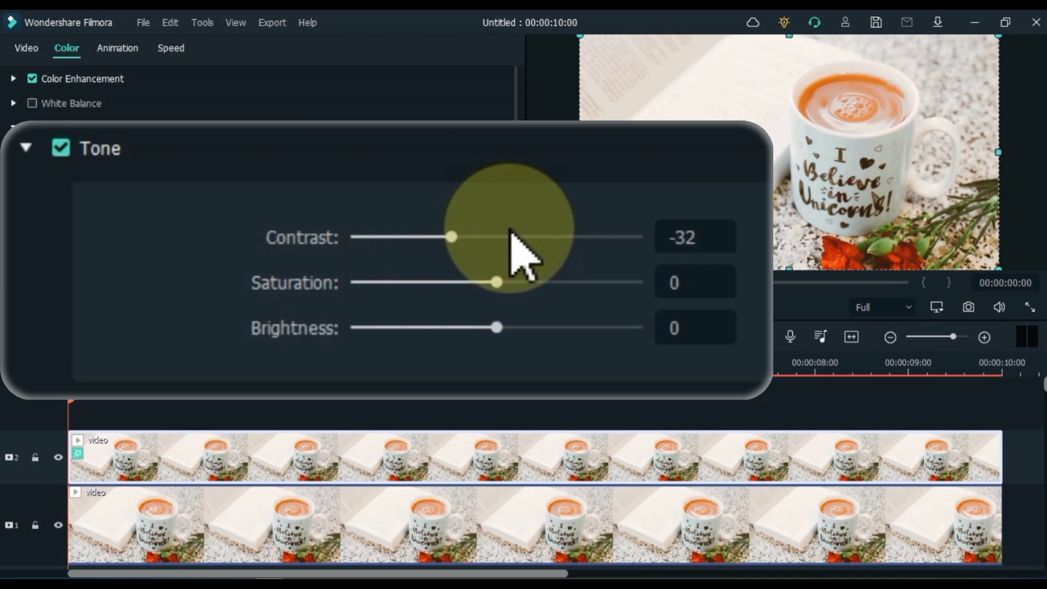
pyautogui.moveTo(511, 229); pyautogui.dragTo(731, 222)
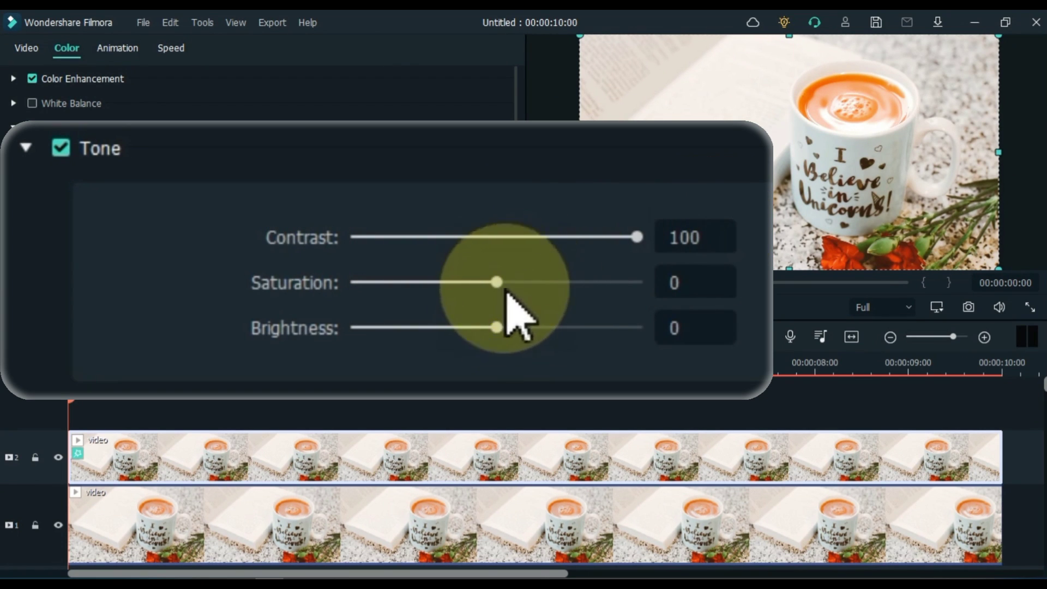
pyautogui.moveTo(496, 324); pyautogui.dragTo(278, 306)
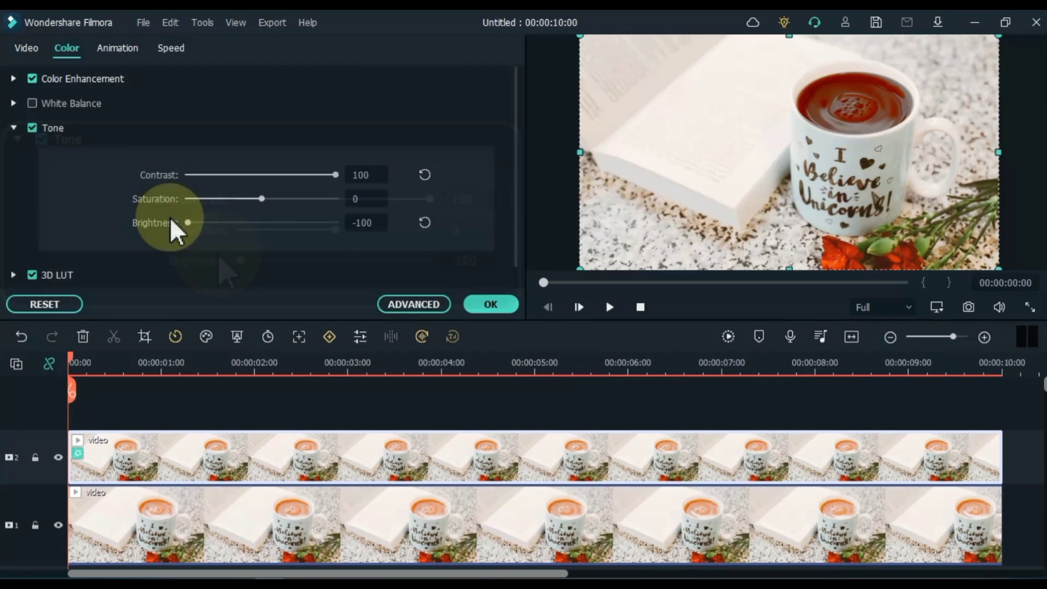
pyautogui.click(512, 306)
pyautogui.click(608, 307)
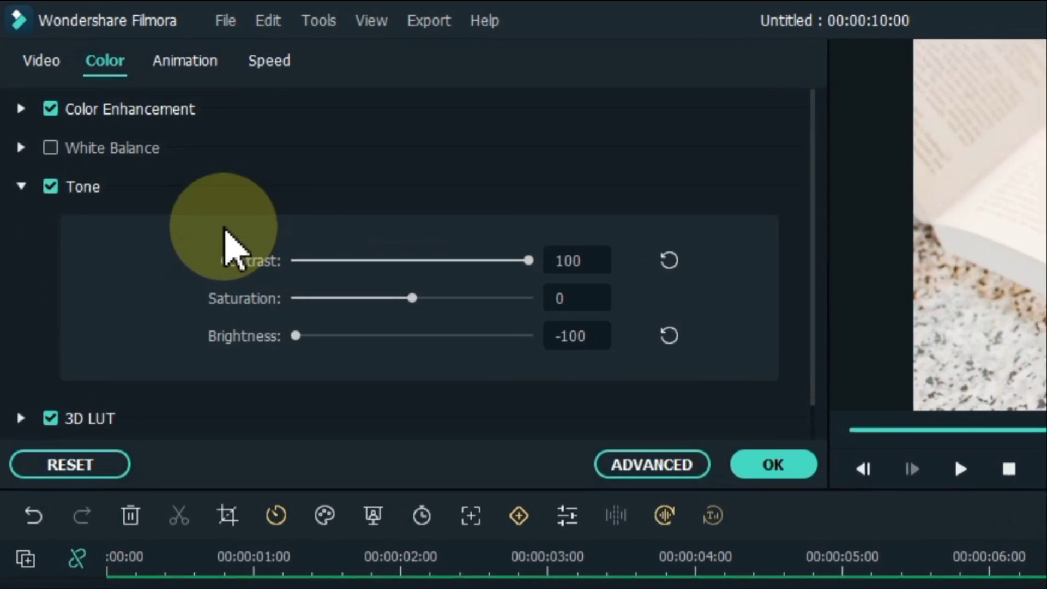
# Step: Turn off Tone and try the 007 Series 3D LUT on the top clip
pyautogui.click(52, 191)
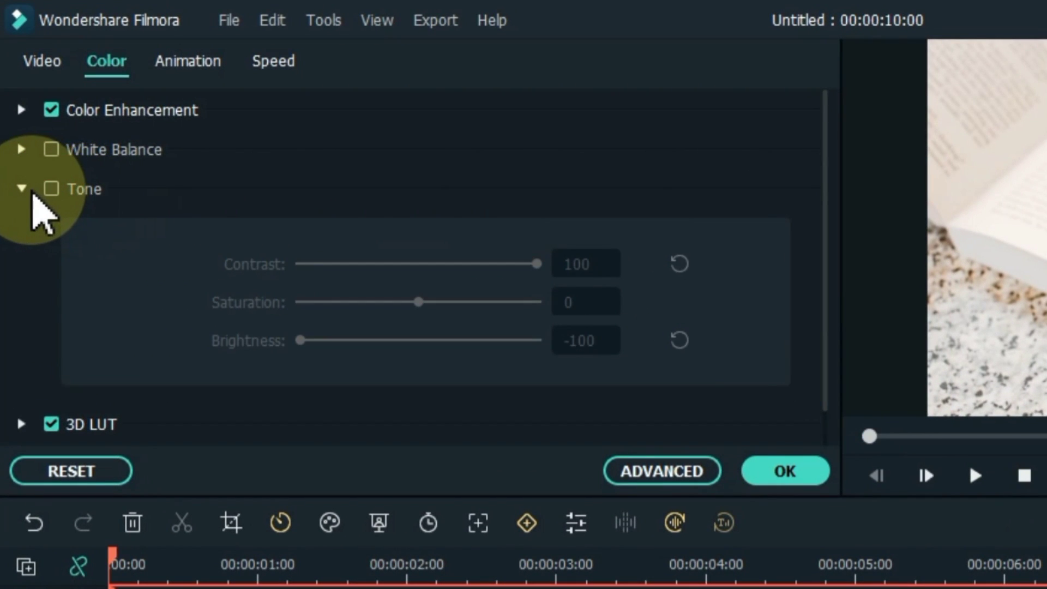
pyautogui.click(22, 190)
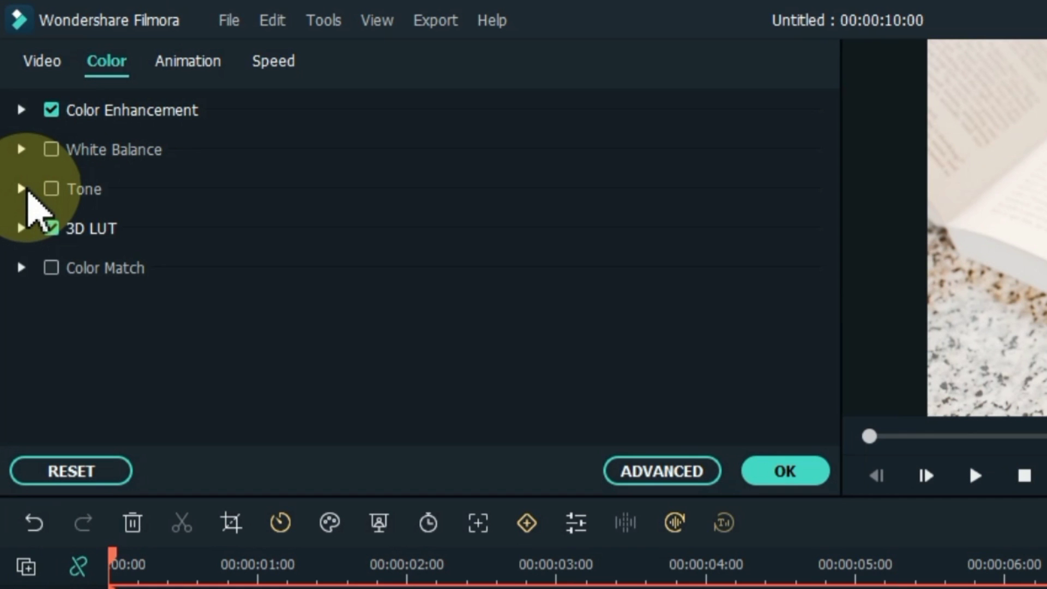
pyautogui.click(22, 228)
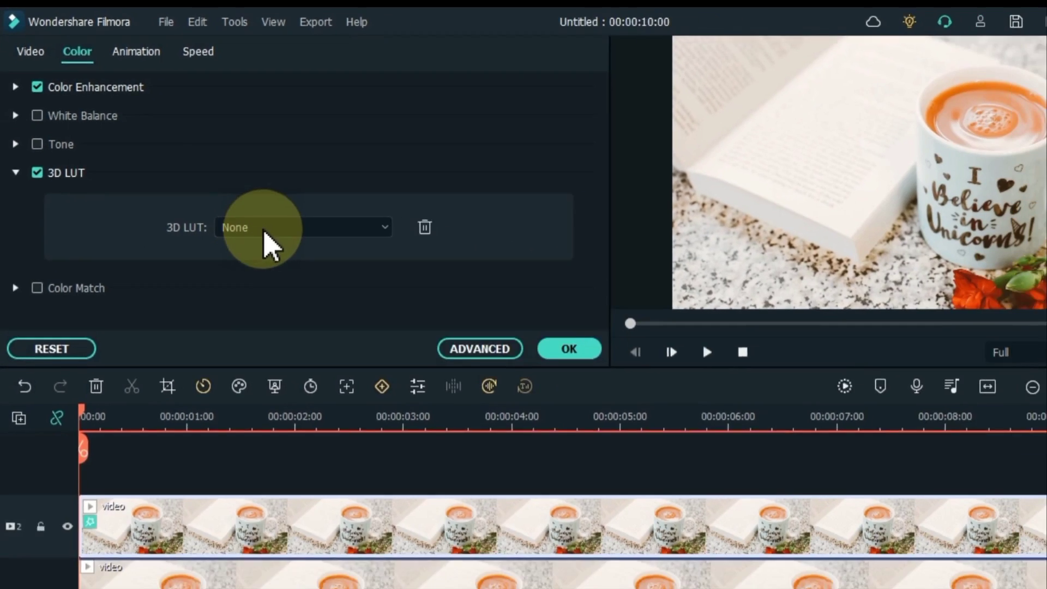
pyautogui.click(363, 304)
pyautogui.click(289, 196)
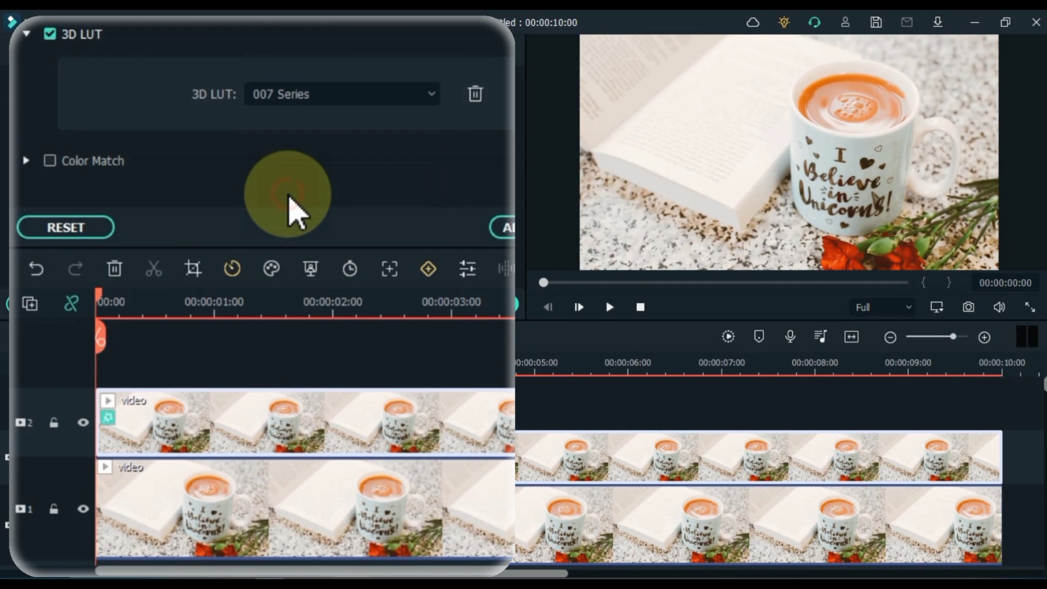
# Step: Try the B&W Film and Cool Film LUTs, settle on Dark Film, and play it back
pyautogui.click(323, 94)
pyautogui.click(305, 228)
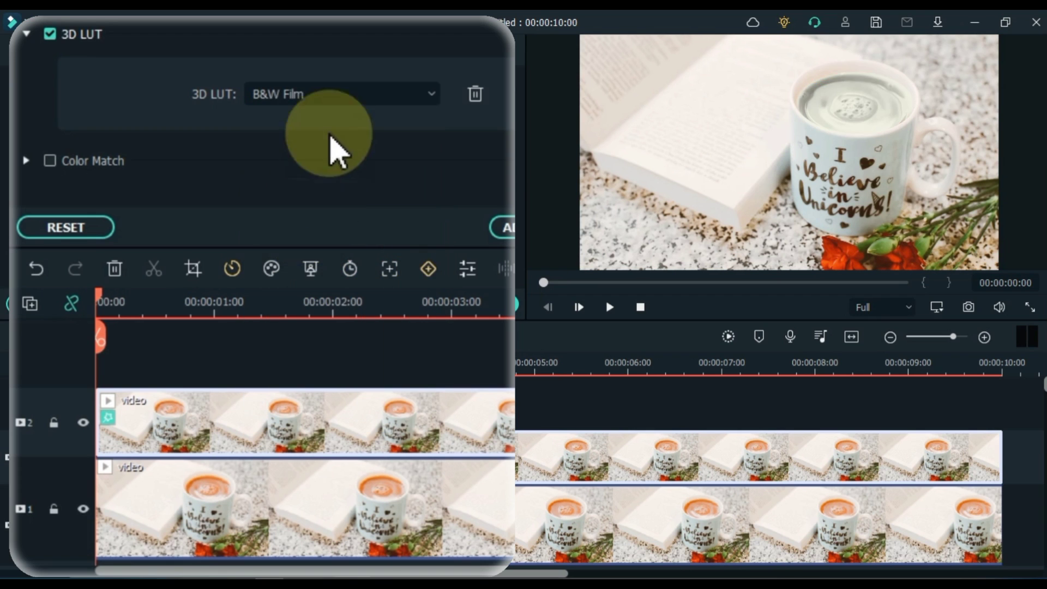
pyautogui.click(342, 96)
pyautogui.click(319, 290)
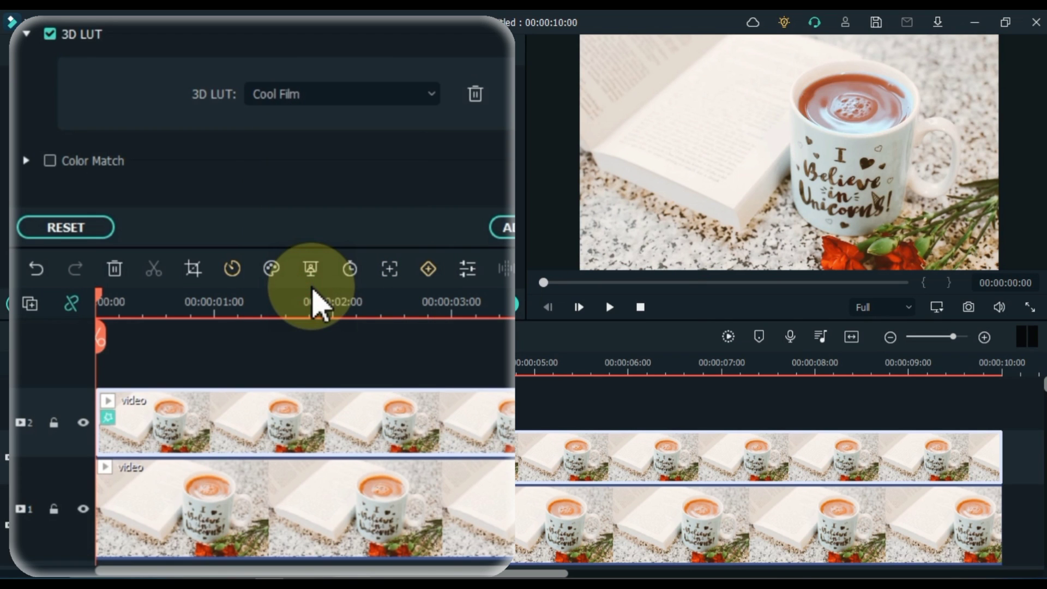
pyautogui.click(353, 93)
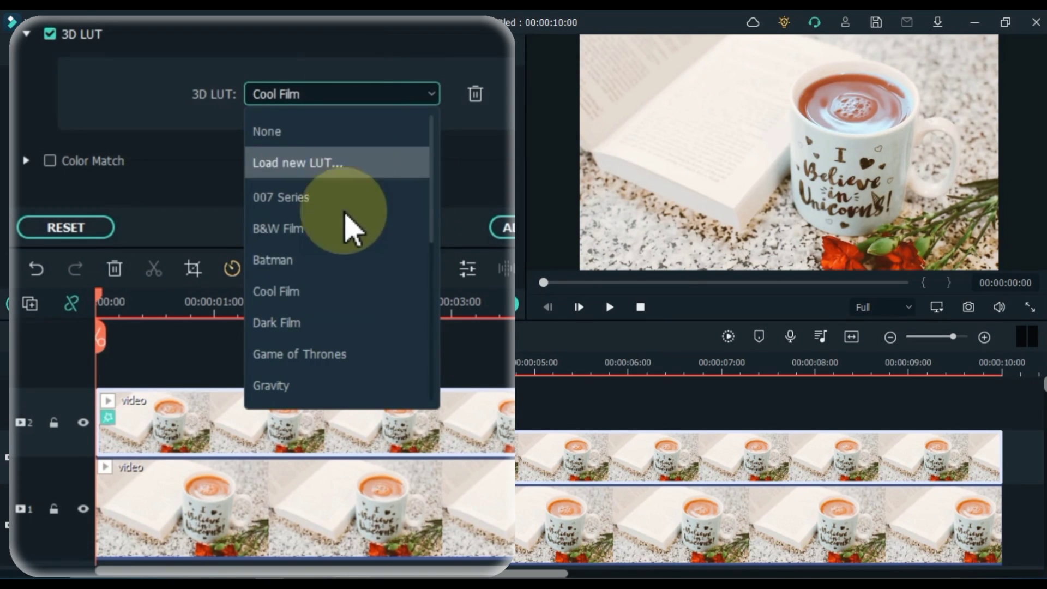
pyautogui.click(322, 323)
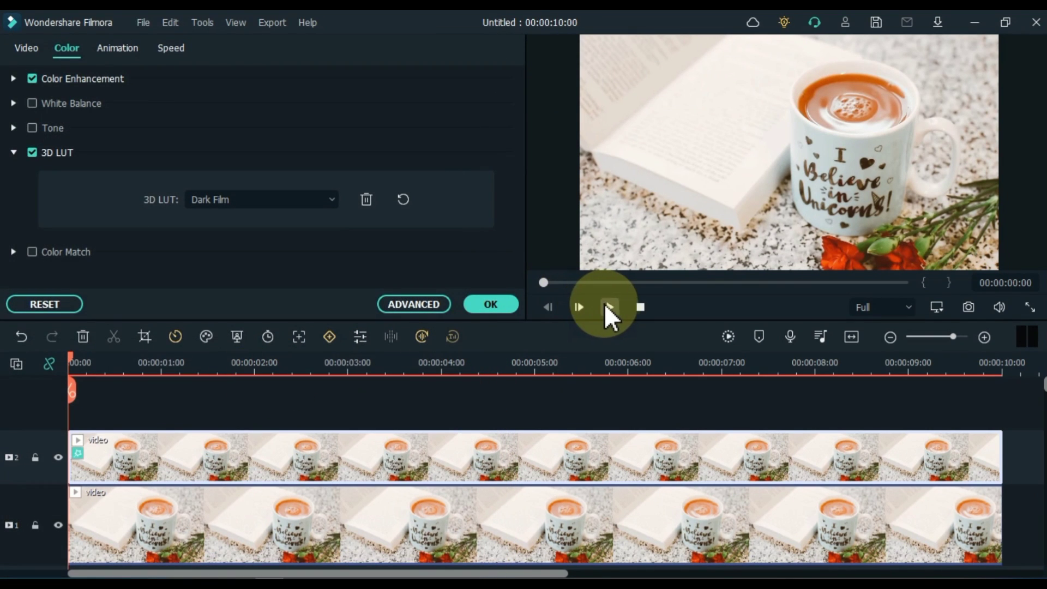
pyautogui.click(608, 306)
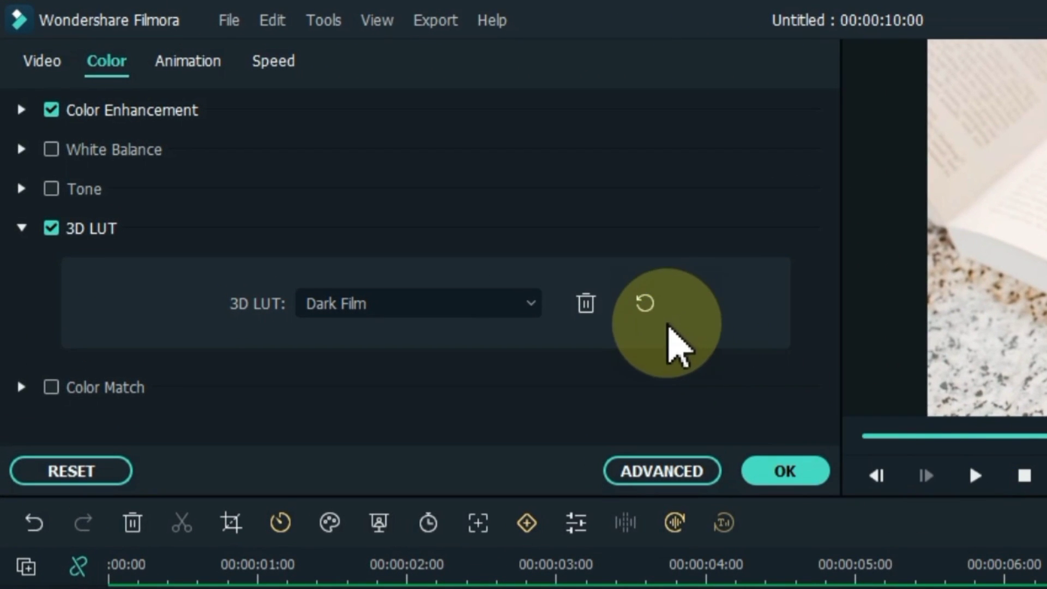
# Step: Reset the 3D LUT to None and expand Compositing in the top clip's Video settings
pyautogui.click(646, 305)
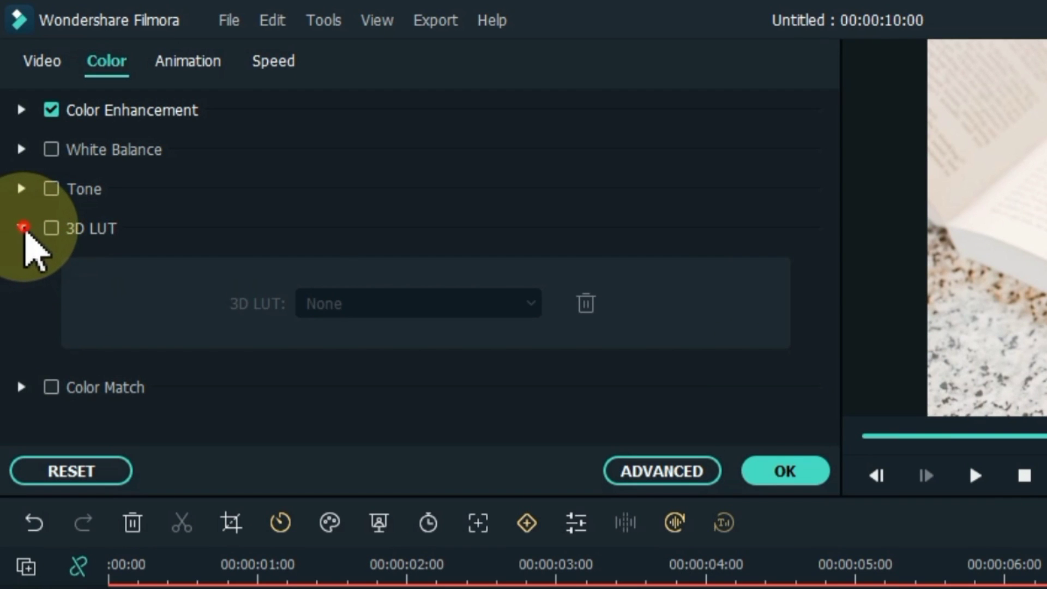
pyautogui.click(22, 228)
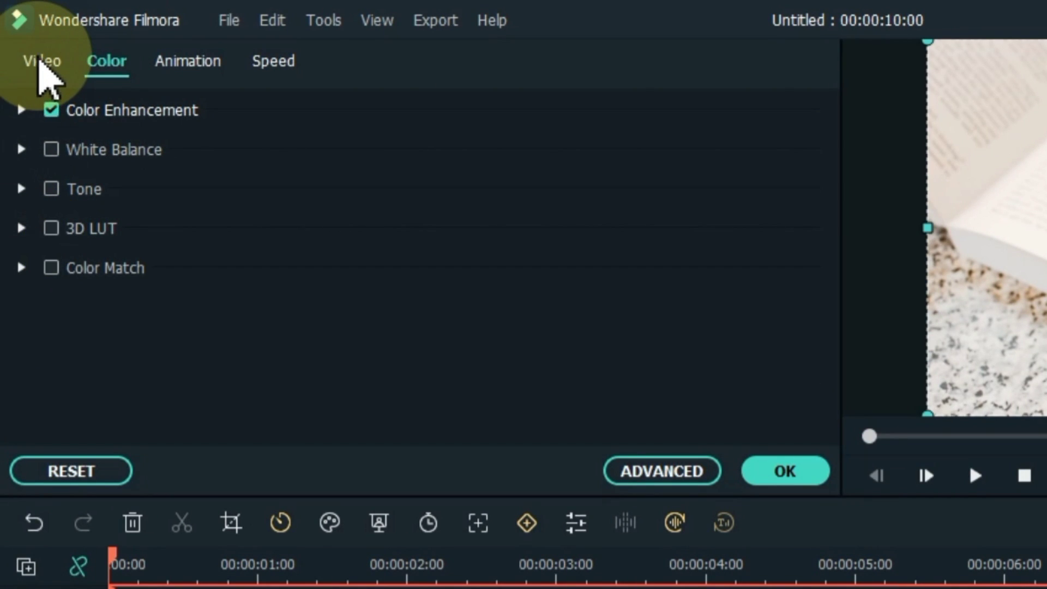
pyautogui.click(41, 61)
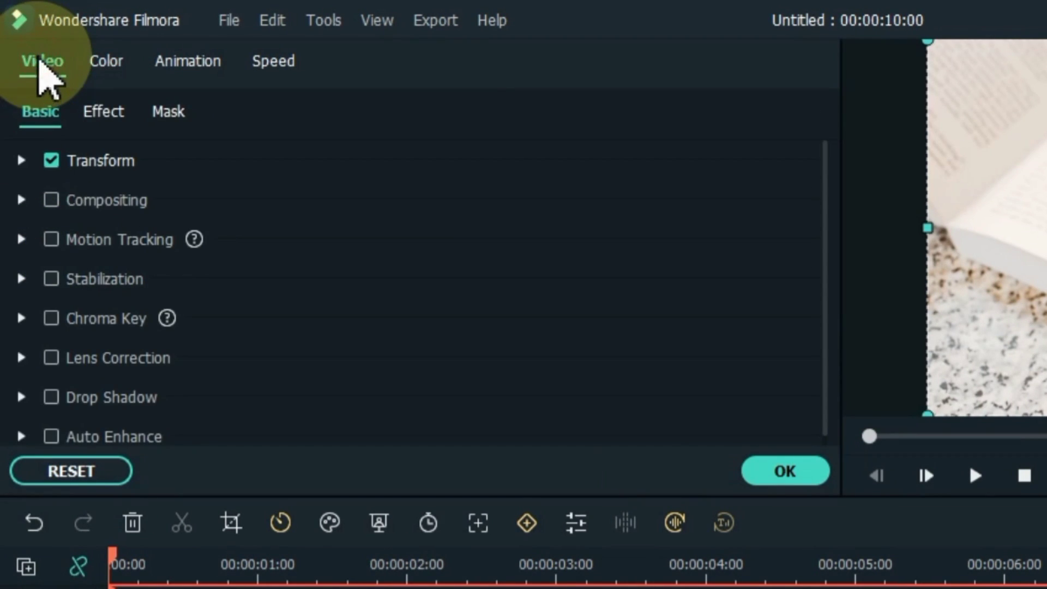
pyautogui.click(21, 202)
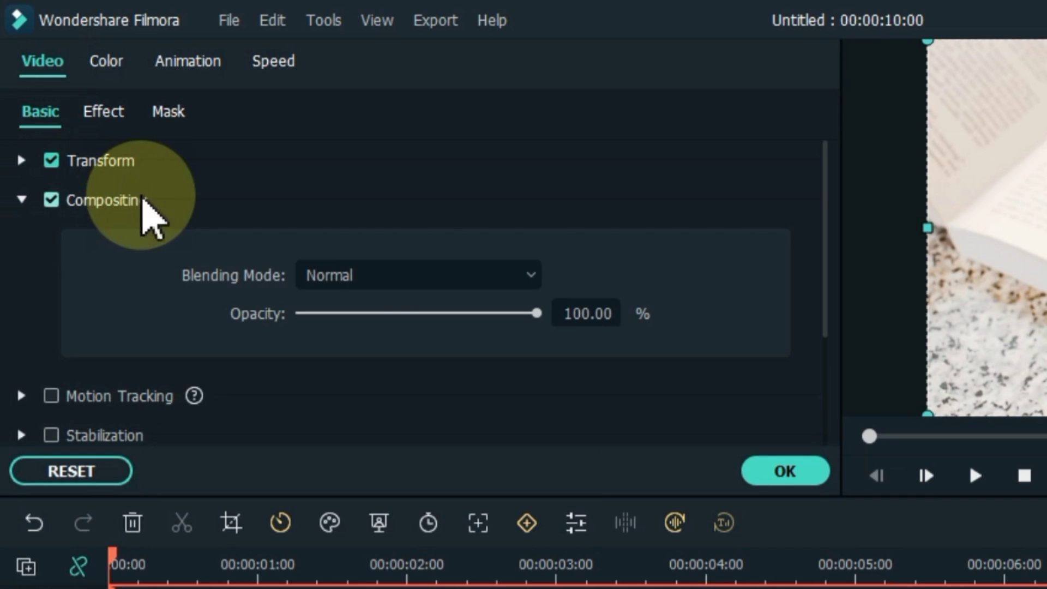
# Step: Try the Darken and Multiply blending modes, settle on Overlay, and play the result
pyautogui.click(367, 271)
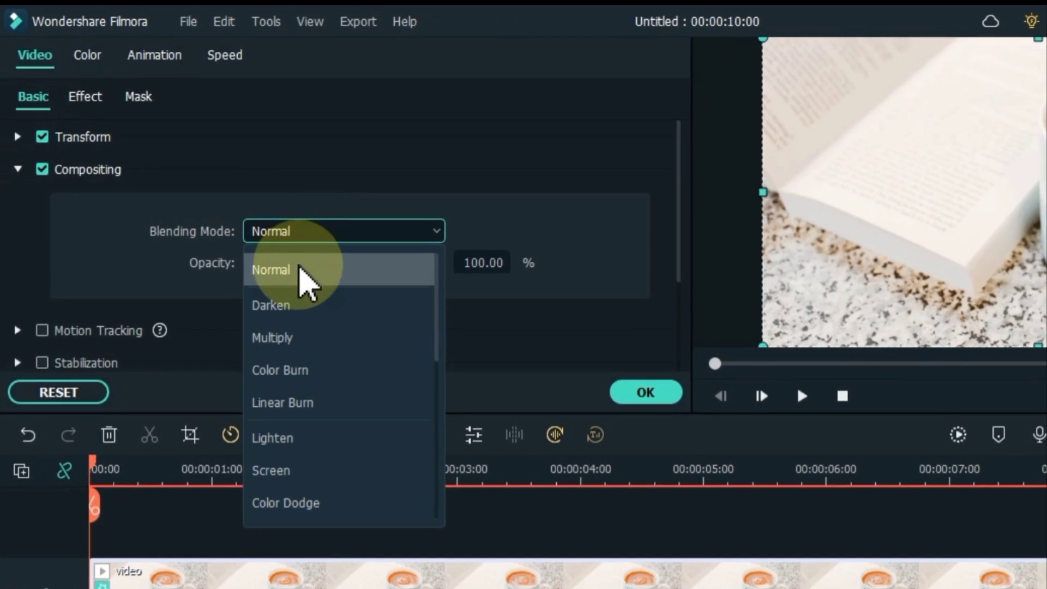
pyautogui.click(338, 365)
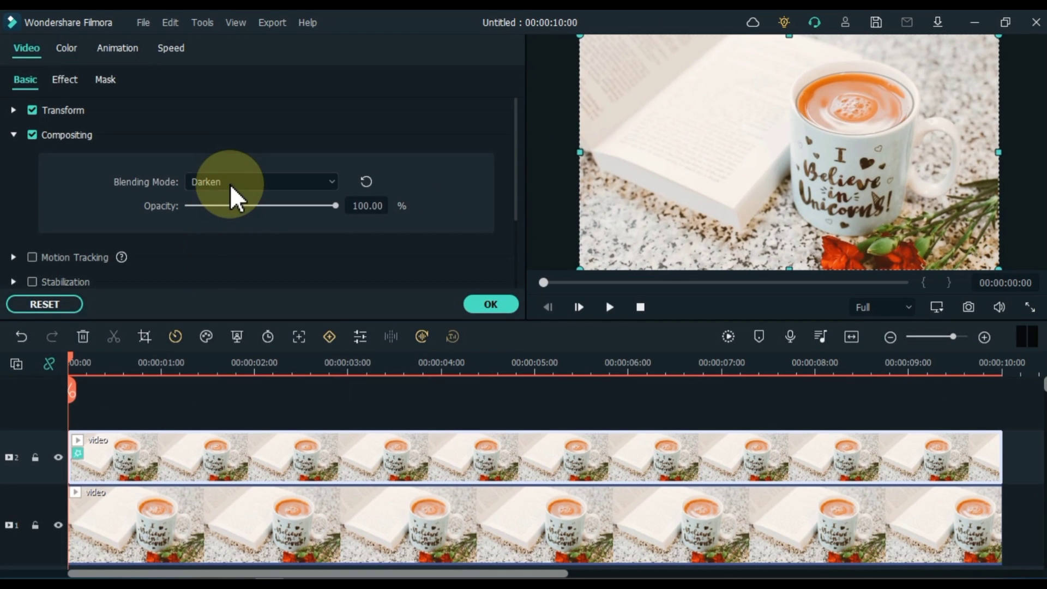
pyautogui.click(231, 185)
pyautogui.click(227, 262)
pyautogui.click(259, 182)
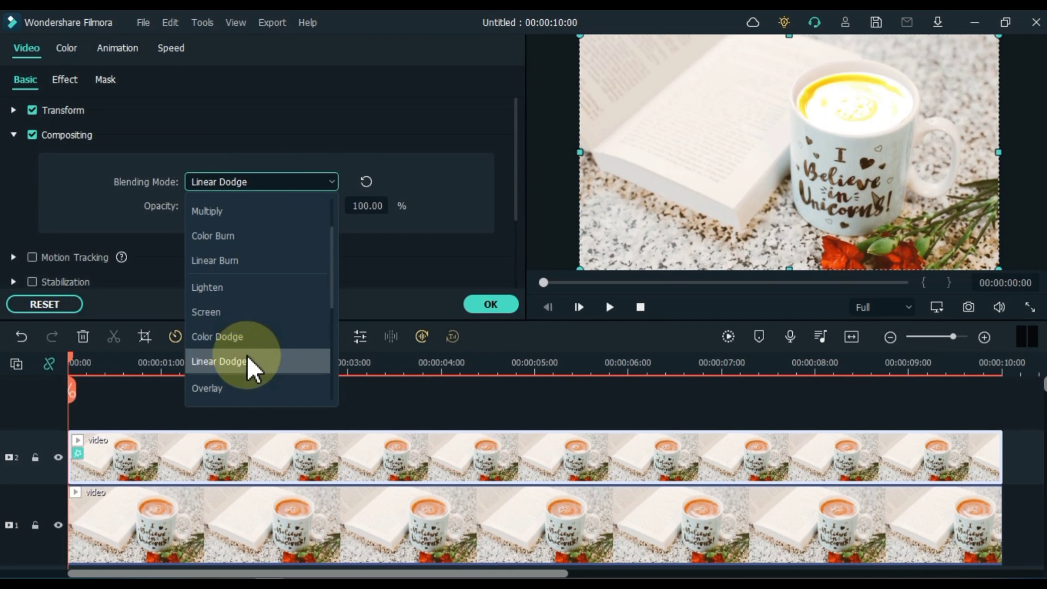
pyautogui.click(218, 389)
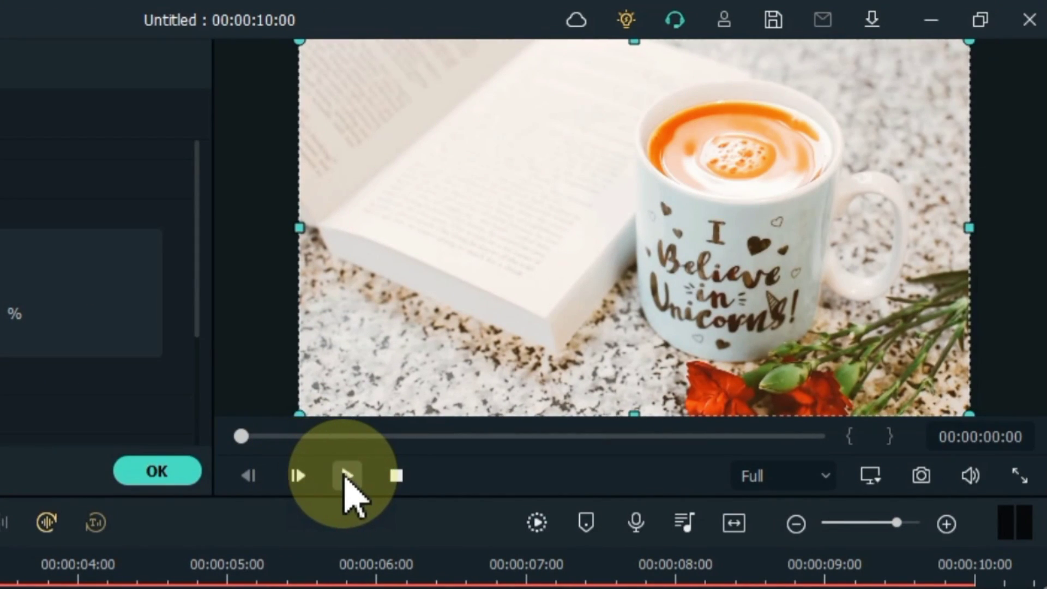
pyautogui.click(348, 477)
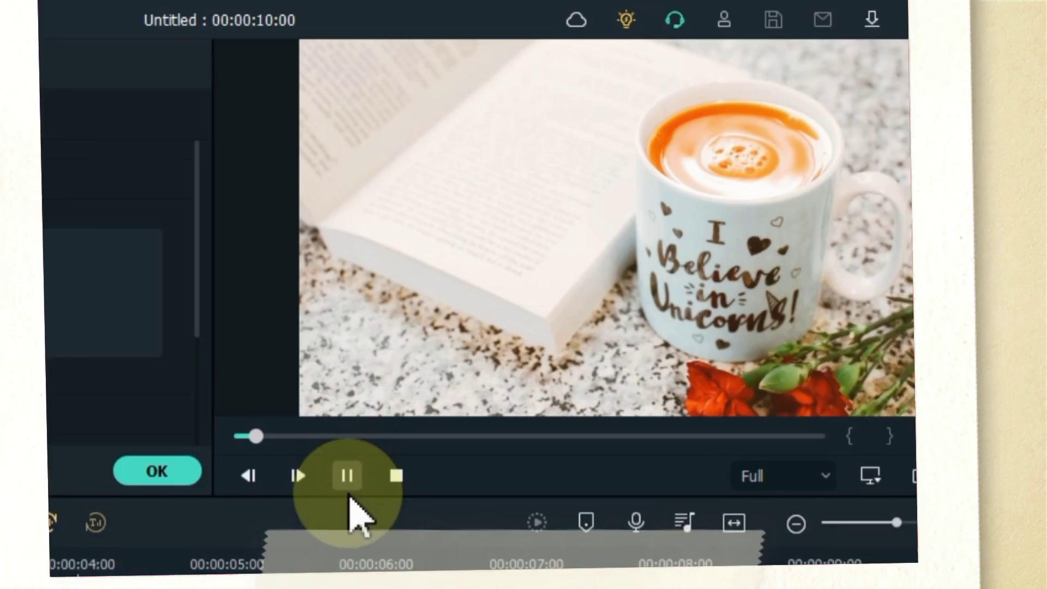